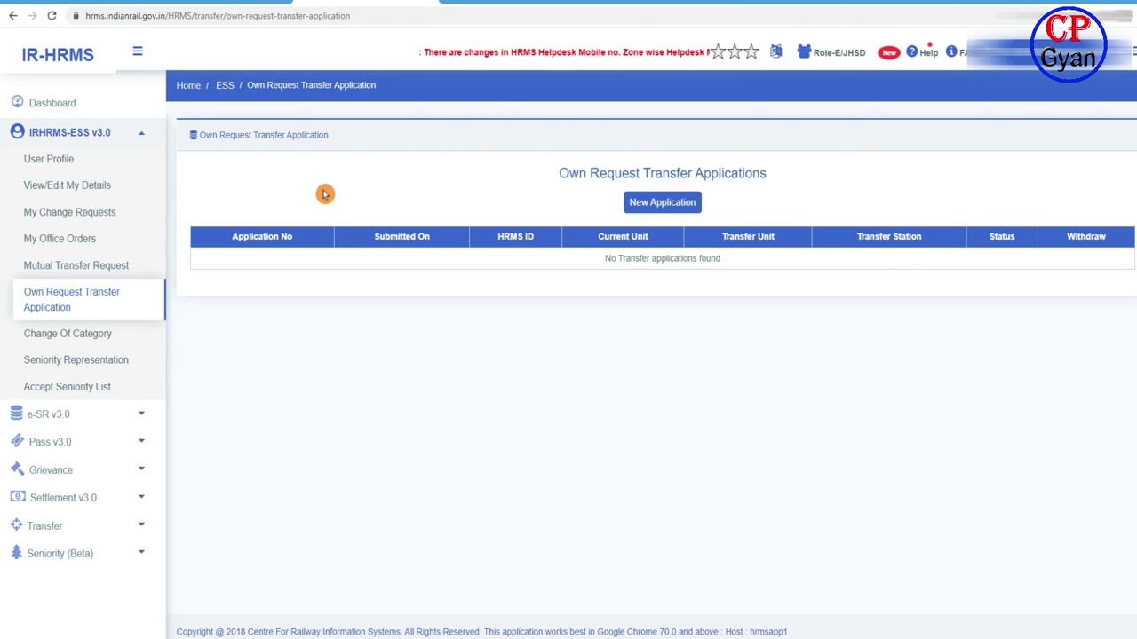
- Start a new own request transfer application and review the available types of transfer in its Transfer Details
{"action": "left_click", "coordinate": [666, 203]}
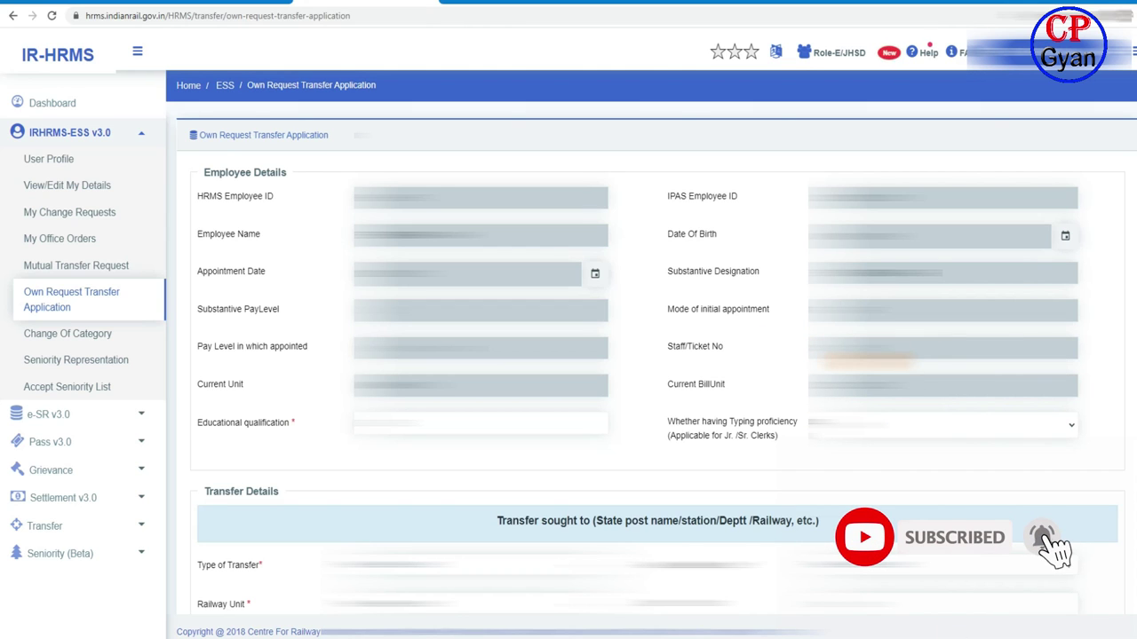
{"action": "scroll", "coordinate": [705, 317], "scroll_direction": "down", "scroll_amount": 3}
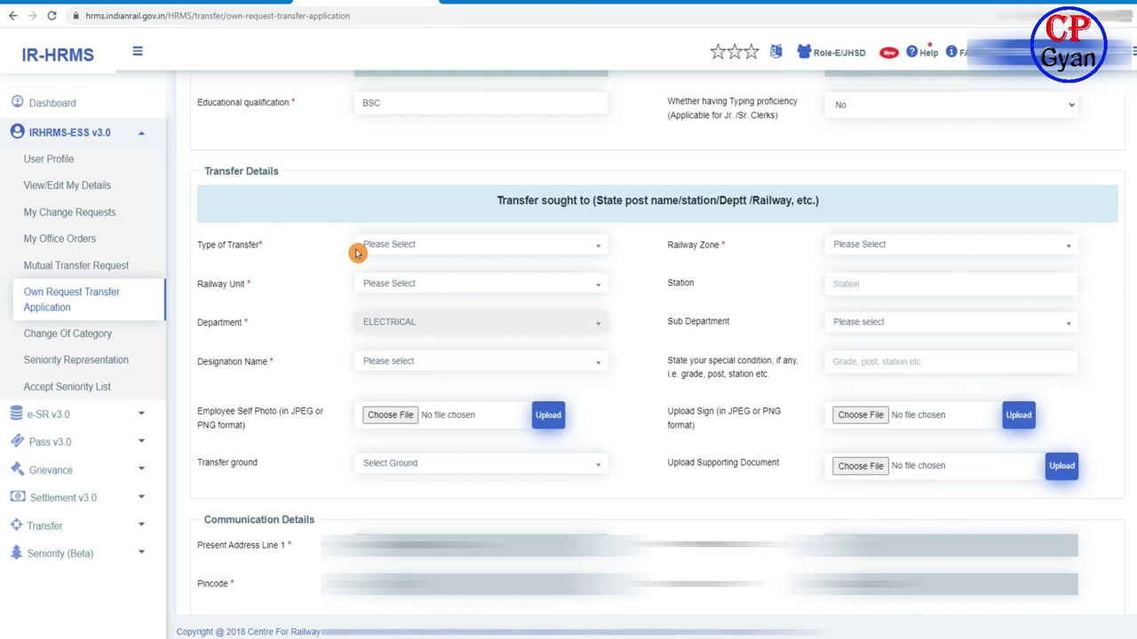
{"action": "left_click", "coordinate": [593, 247]}
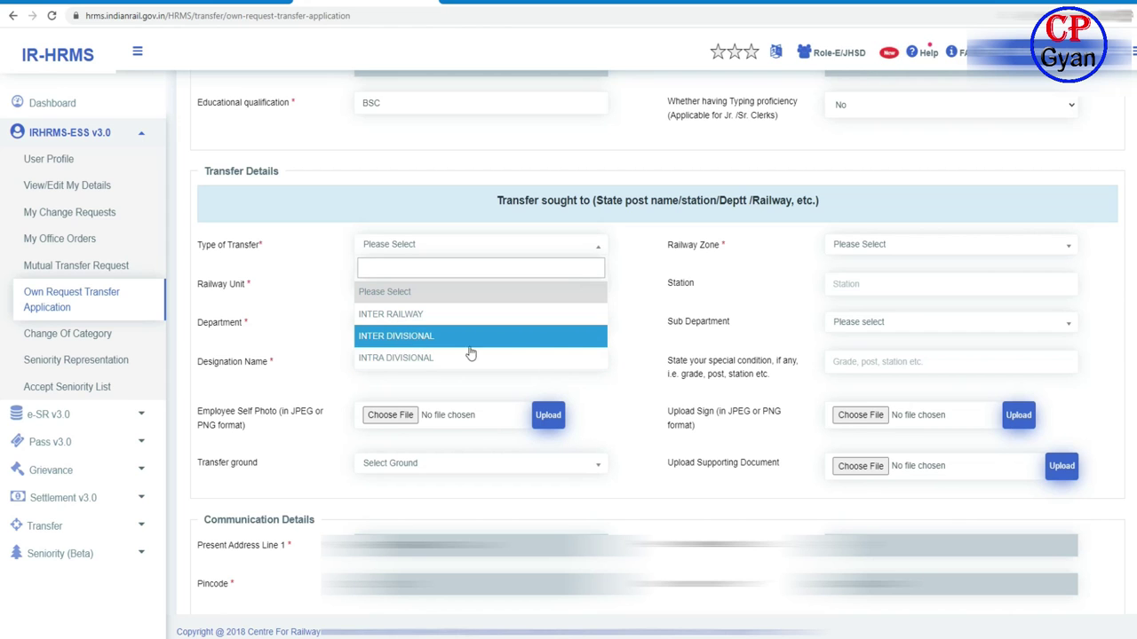
{"action": "left_click", "coordinate": [644, 318]}
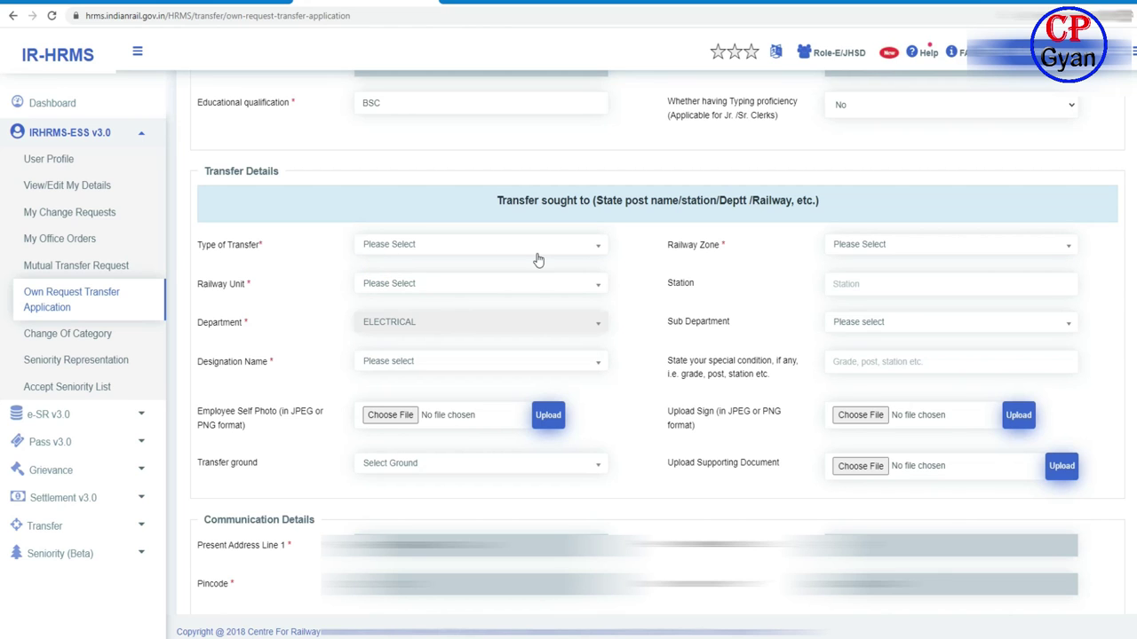
- Look through the Railway Zone options and check the Railway Unit choices in the Transfer Details
{"action": "left_click", "coordinate": [1065, 248]}
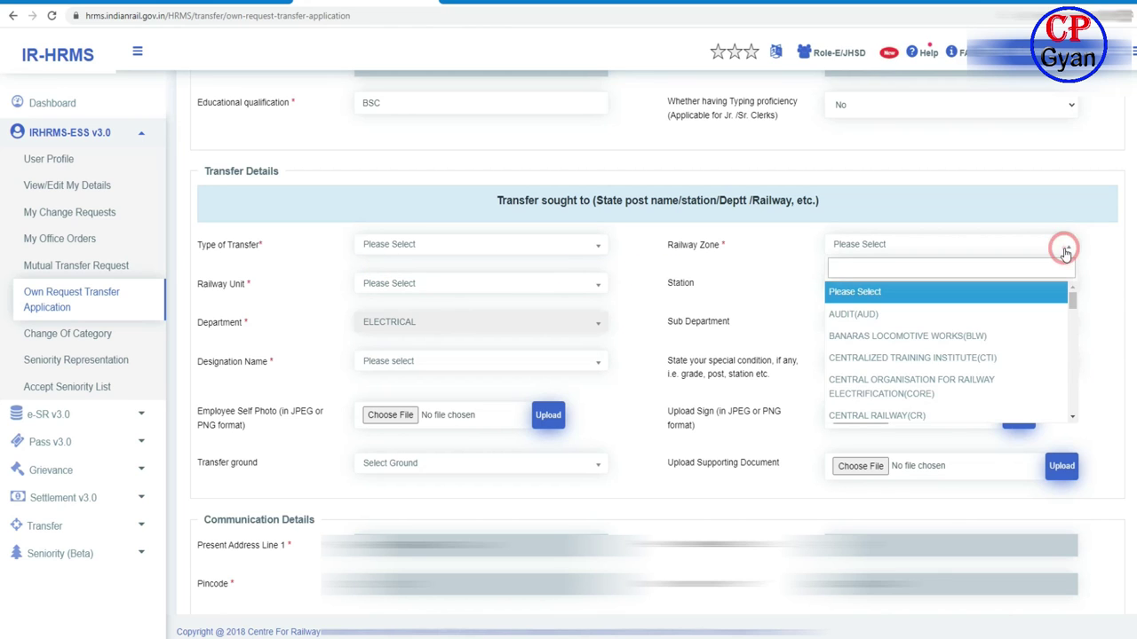
{"action": "scroll", "coordinate": [937, 337], "scroll_direction": "down", "scroll_amount": 8}
{"action": "scroll", "coordinate": [941, 355], "scroll_direction": "down", "scroll_amount": 5}
{"action": "left_click", "coordinate": [797, 353]}
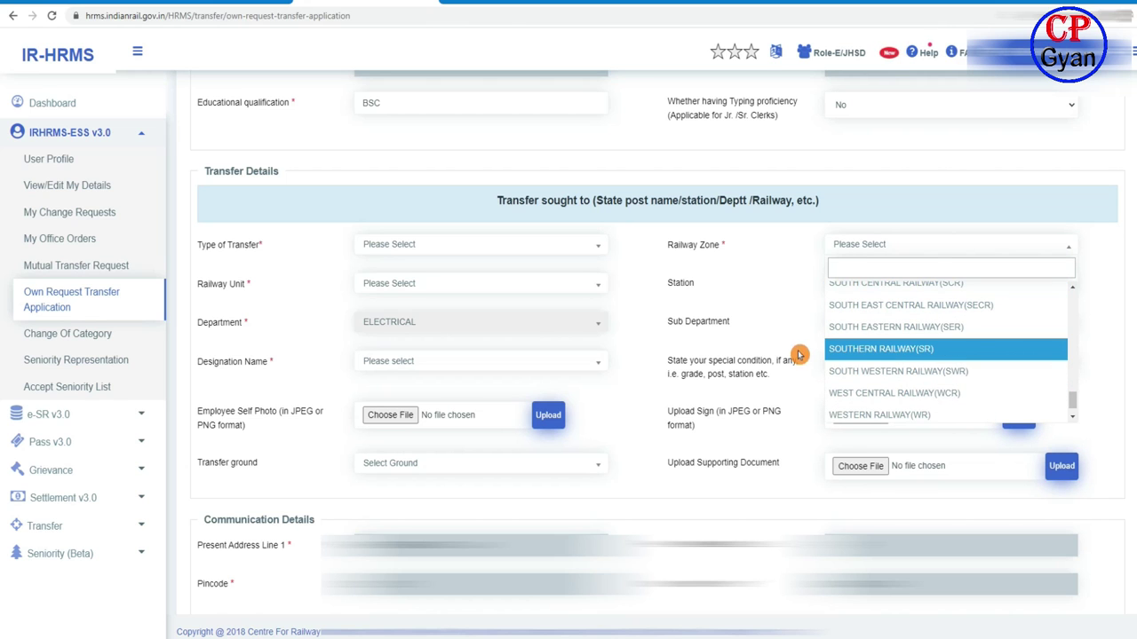
{"action": "scroll", "coordinate": [882, 395], "scroll_direction": "down", "scroll_amount": 1}
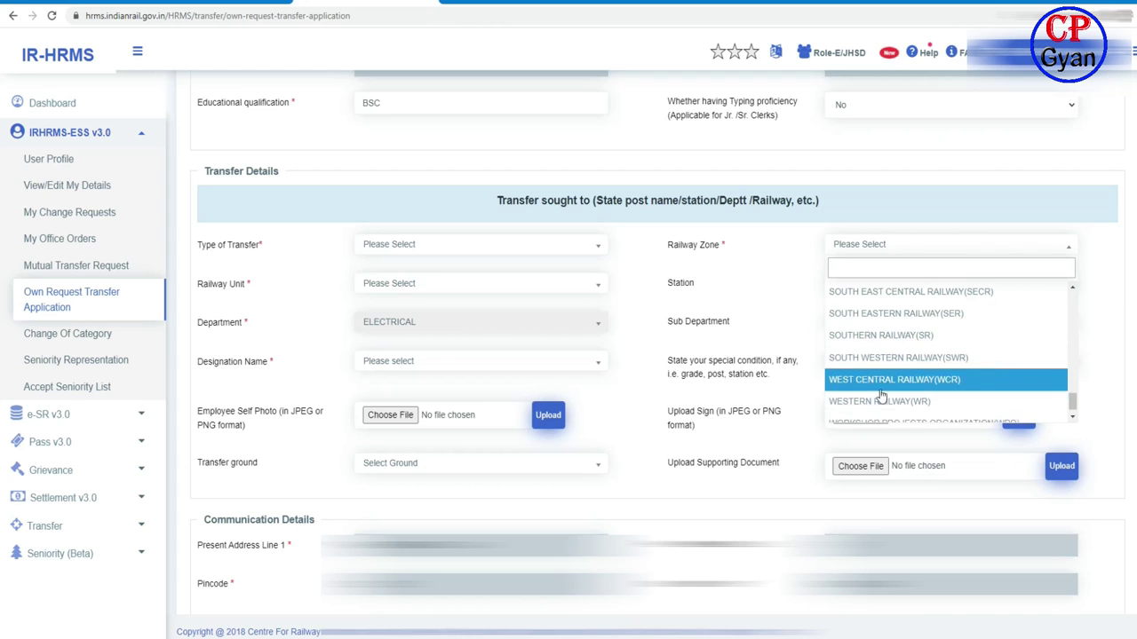
{"action": "scroll", "coordinate": [969, 367], "scroll_direction": "up", "scroll_amount": 5}
{"action": "scroll", "coordinate": [977, 367], "scroll_direction": "up", "scroll_amount": 5}
{"action": "left_click", "coordinate": [658, 321]}
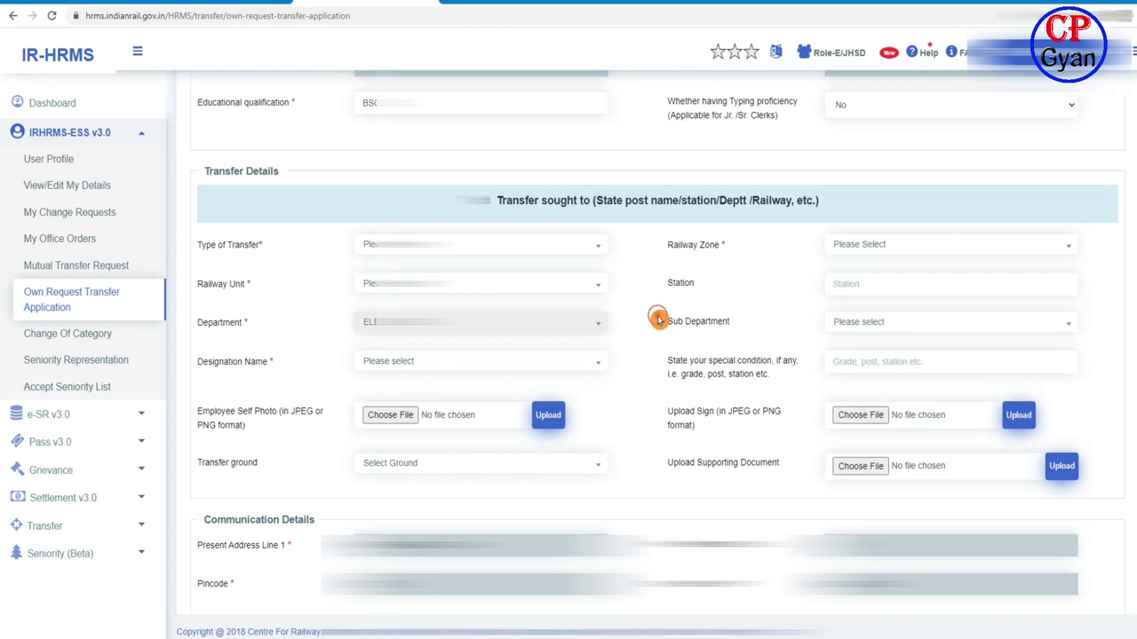
{"action": "left_click", "coordinate": [581, 285]}
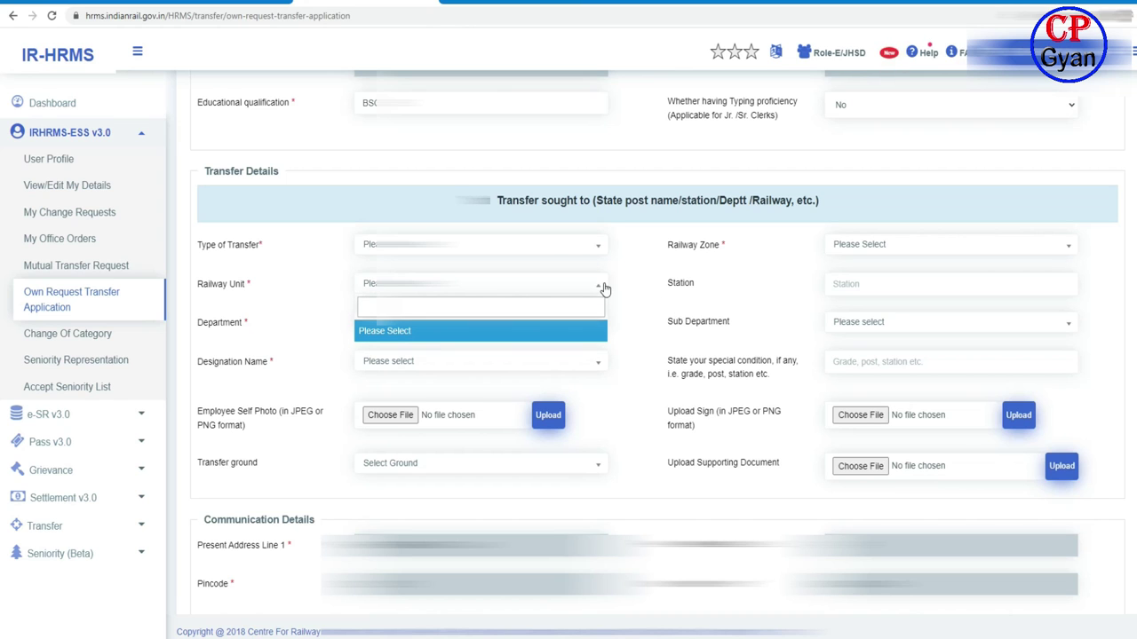
- Set the type of transfer to INTER RAILWAY and the railway zone to CENTRAL RAILWAY(CR)
{"action": "left_click", "coordinate": [588, 246]}
{"action": "left_click", "coordinate": [402, 321]}
{"action": "left_click", "coordinate": [1056, 245]}
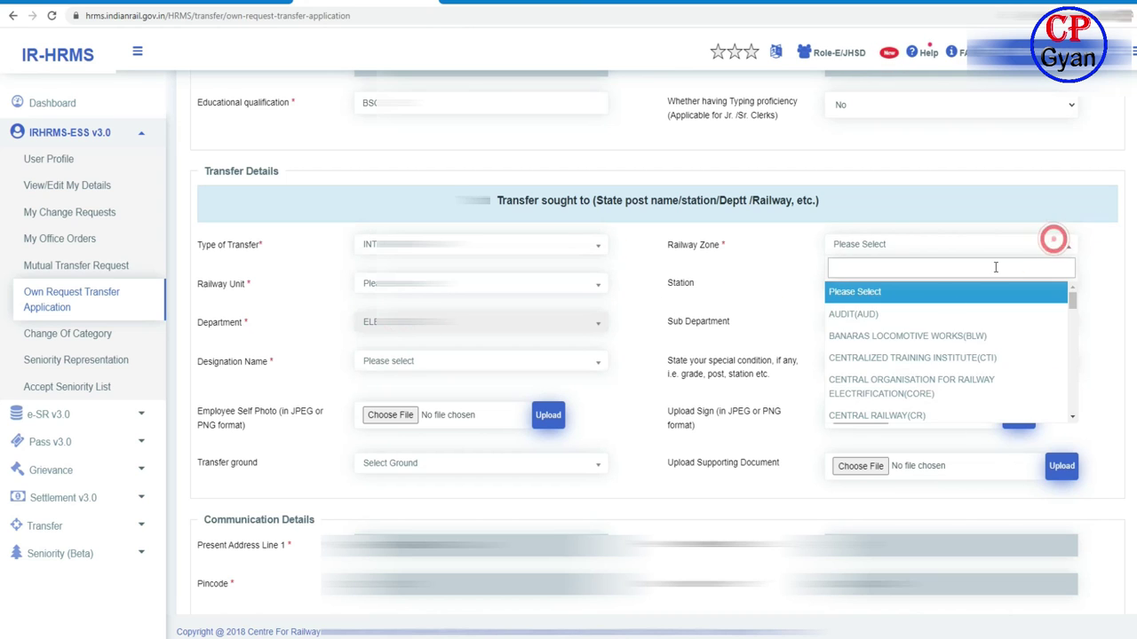
{"action": "left_click", "coordinate": [897, 415]}
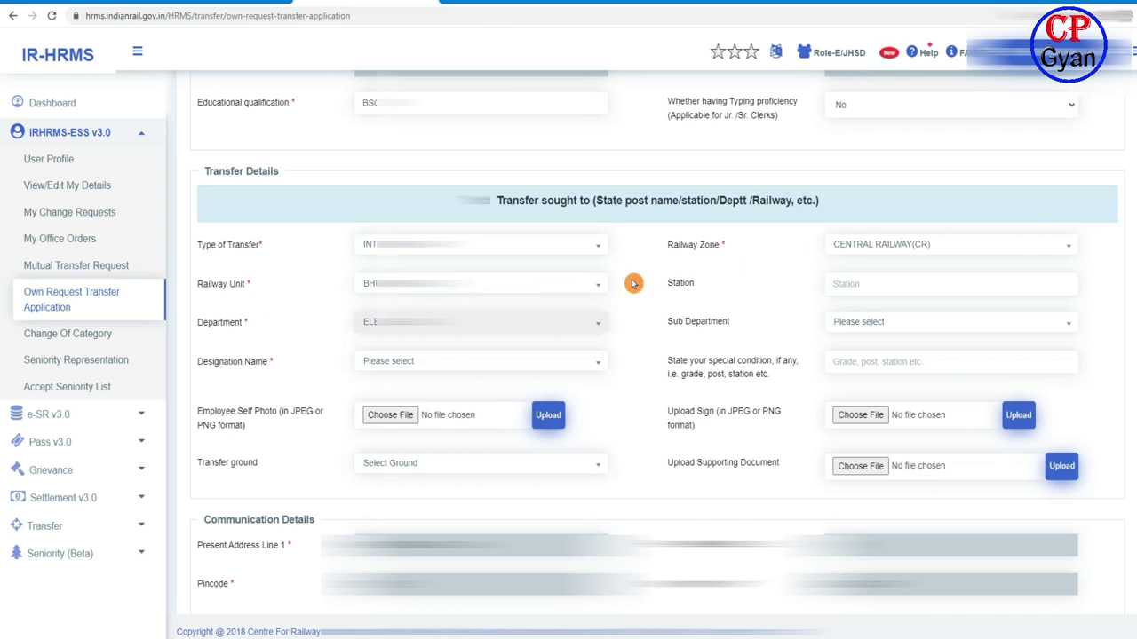
- Review the railway units offered for the chosen zone and check the Station field without entering a station
{"action": "left_click", "coordinate": [586, 286]}
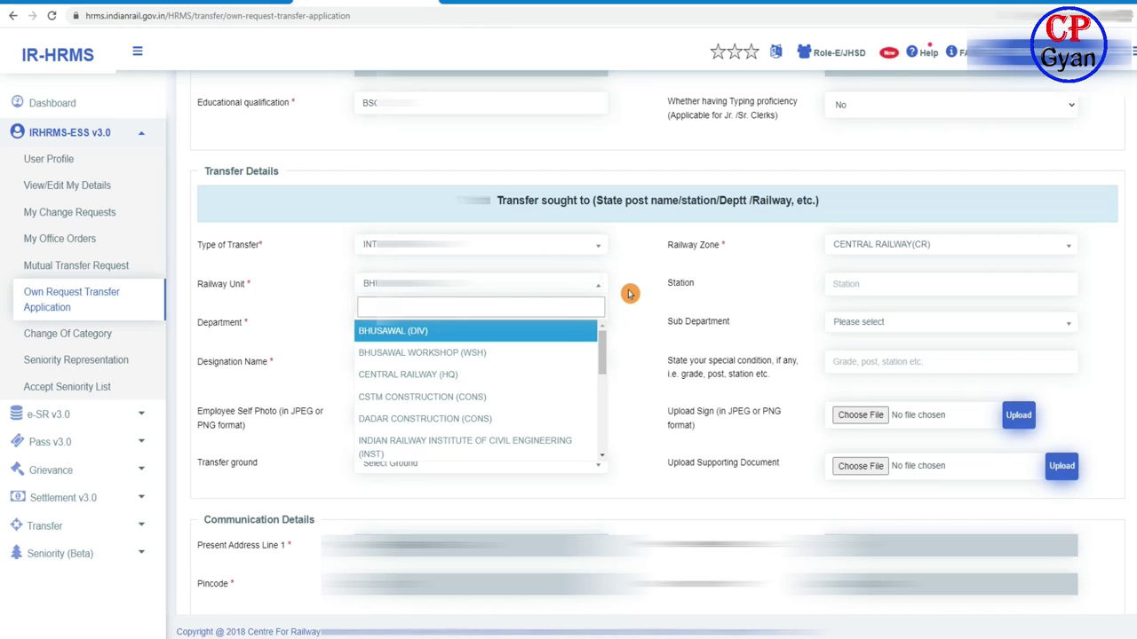
{"action": "left_click", "coordinate": [649, 374]}
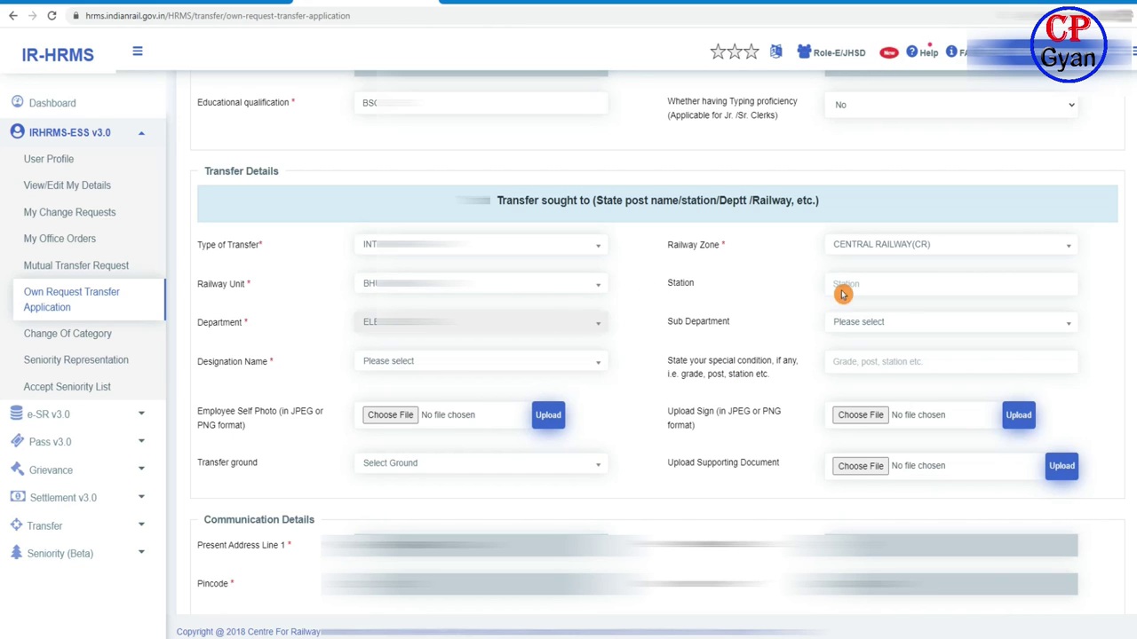
{"action": "left_click", "coordinate": [908, 285]}
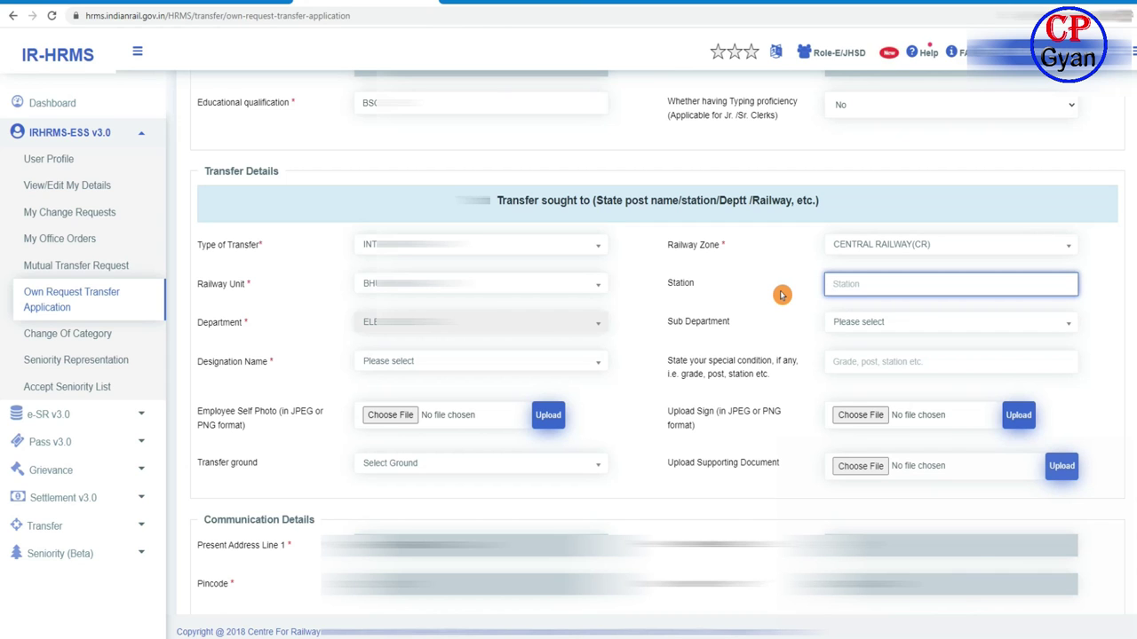
{"action": "left_click", "coordinate": [691, 339]}
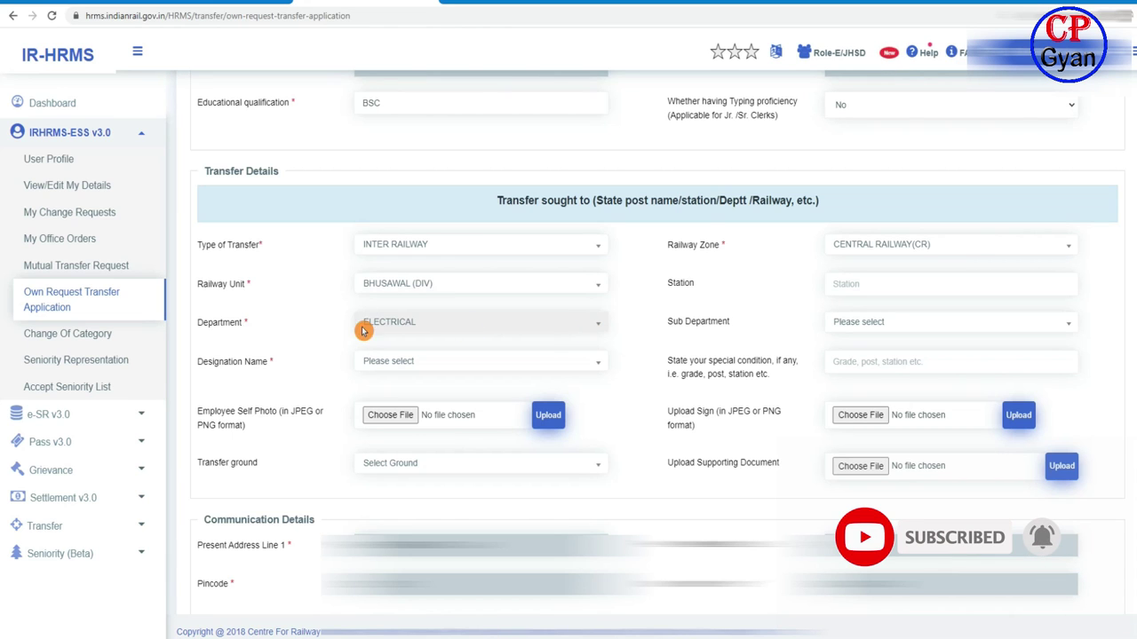
- Set the sub department of the requested transfer to GENERAL
{"action": "left_click", "coordinate": [590, 325]}
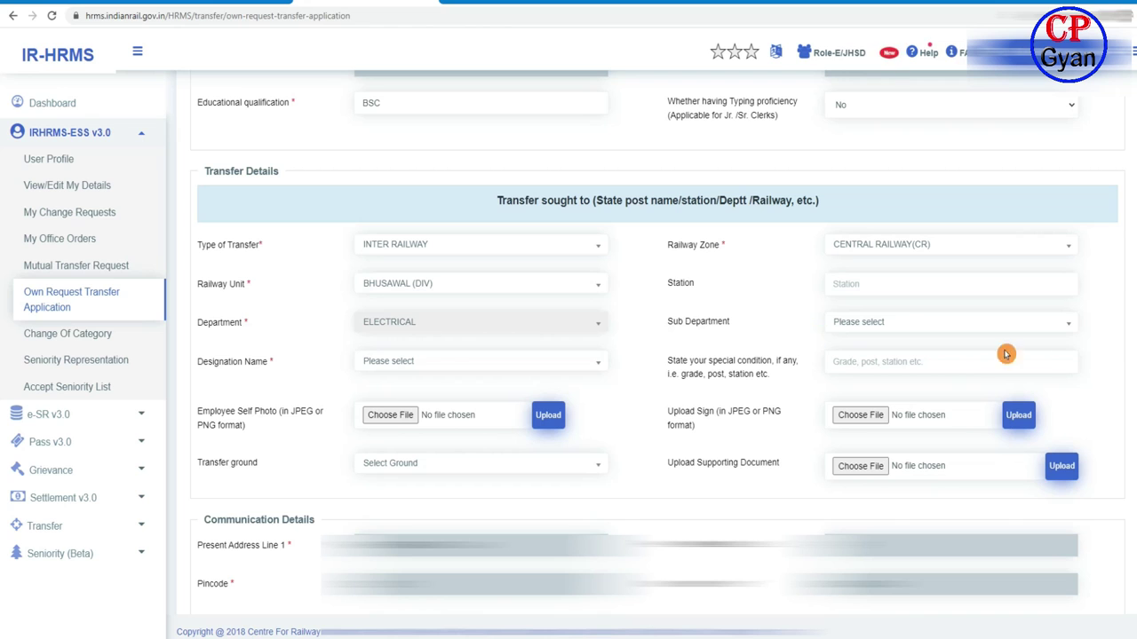
{"action": "left_click", "coordinate": [1052, 329]}
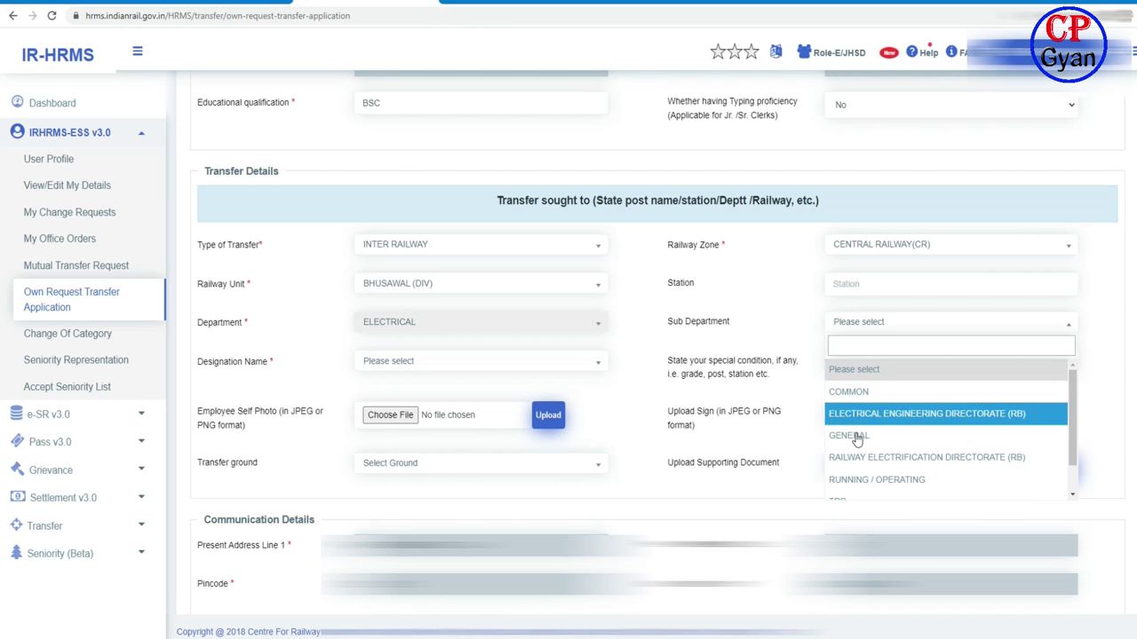
{"action": "scroll", "coordinate": [897, 480], "scroll_direction": "down", "scroll_amount": 1}
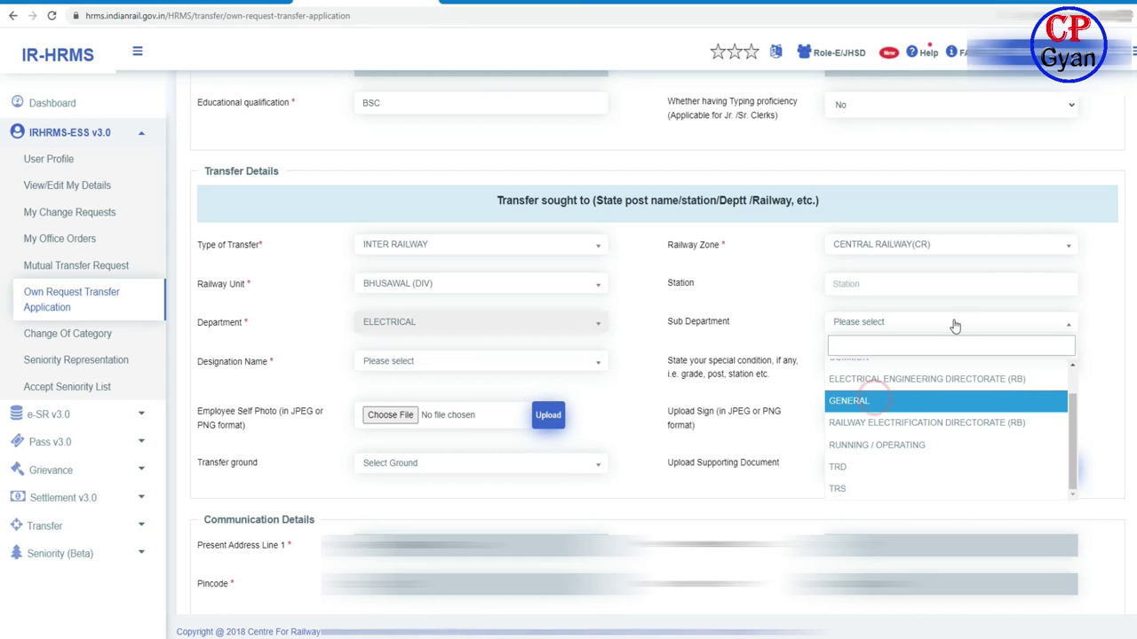
{"action": "left_click", "coordinate": [866, 401]}
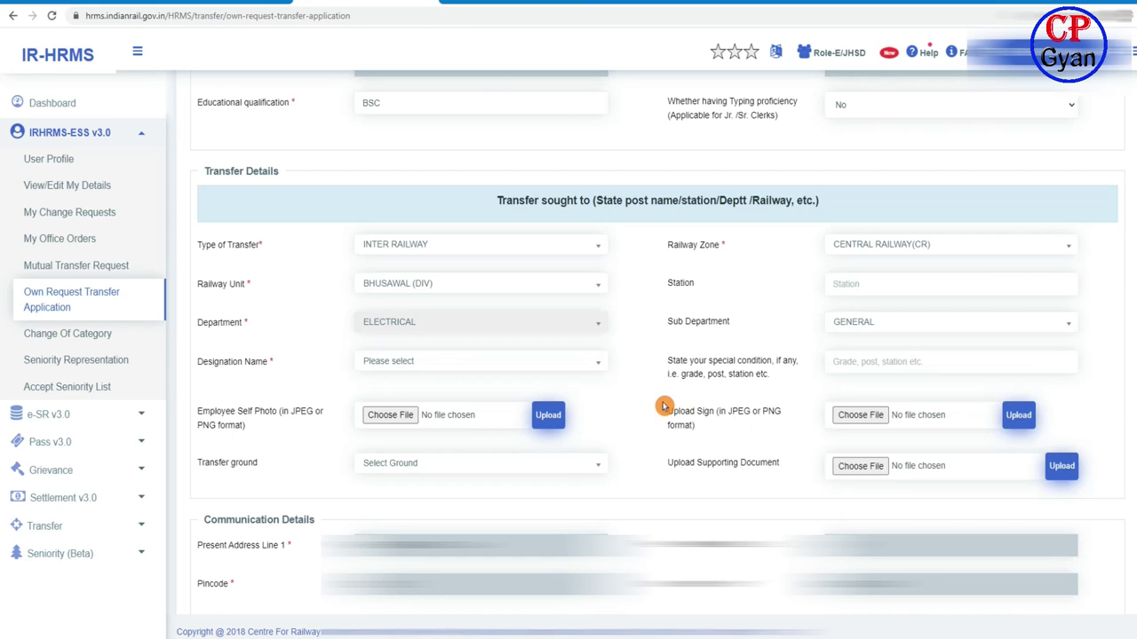
- Look through the designation names offered for the requested post without choosing one
{"action": "left_click", "coordinate": [479, 361]}
{"action": "scroll", "coordinate": [455, 466], "scroll_direction": "down", "scroll_amount": 10}
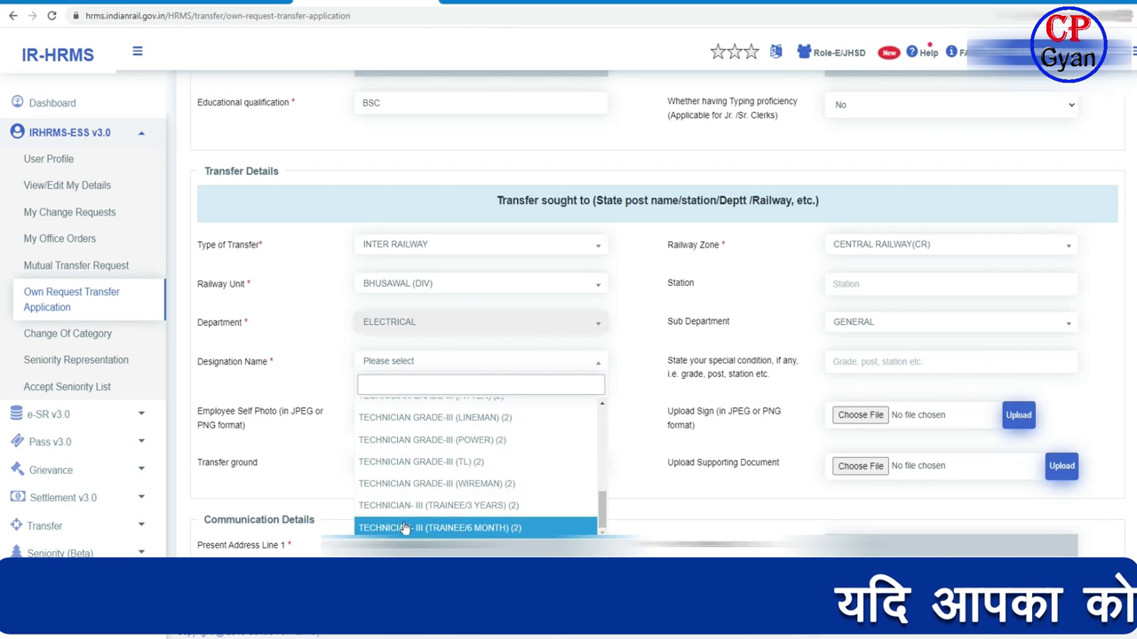
{"action": "left_click", "coordinate": [625, 442]}
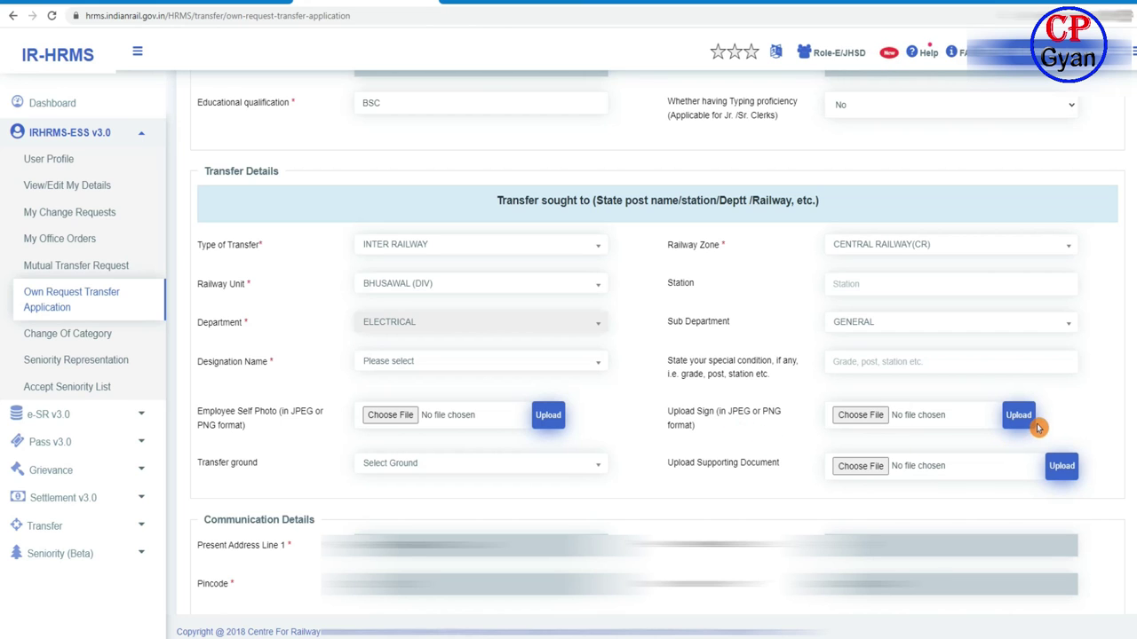
- Review the available transfer grounds and choose ON-REQUEST for the application
{"action": "left_click", "coordinate": [595, 469]}
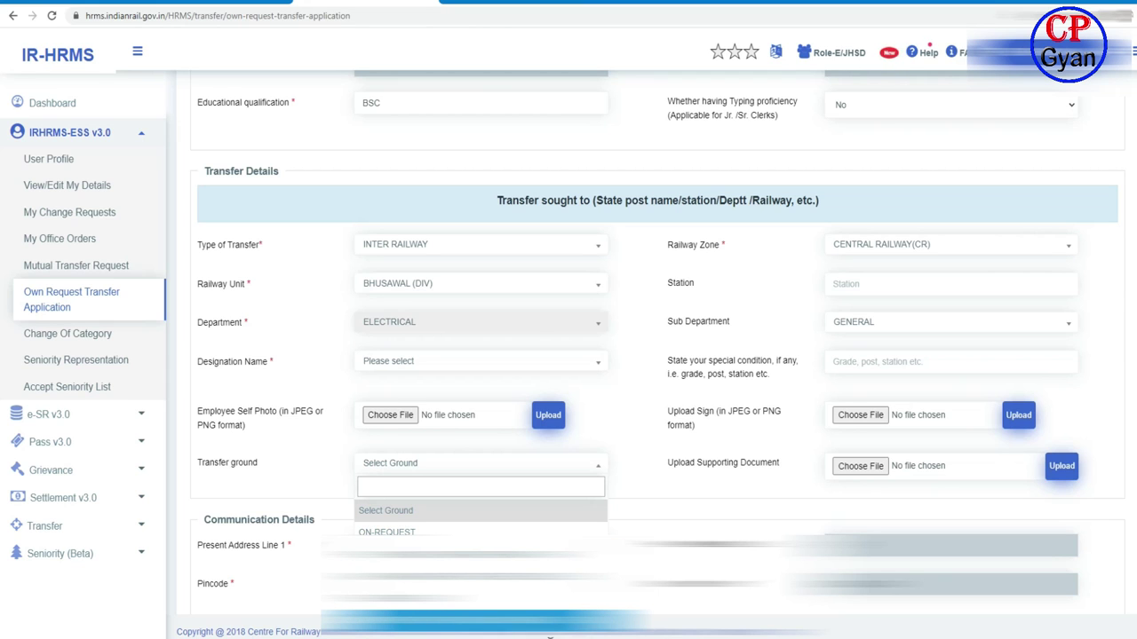
{"action": "left_click", "coordinate": [672, 486]}
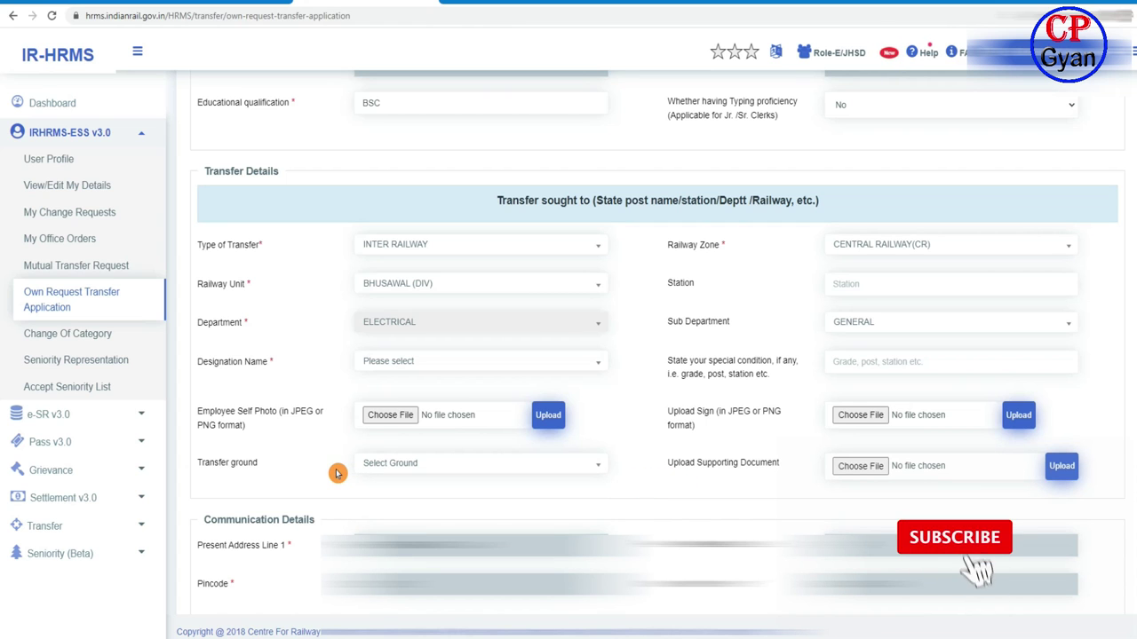
{"action": "left_click", "coordinate": [574, 462]}
{"action": "left_click", "coordinate": [405, 527]}
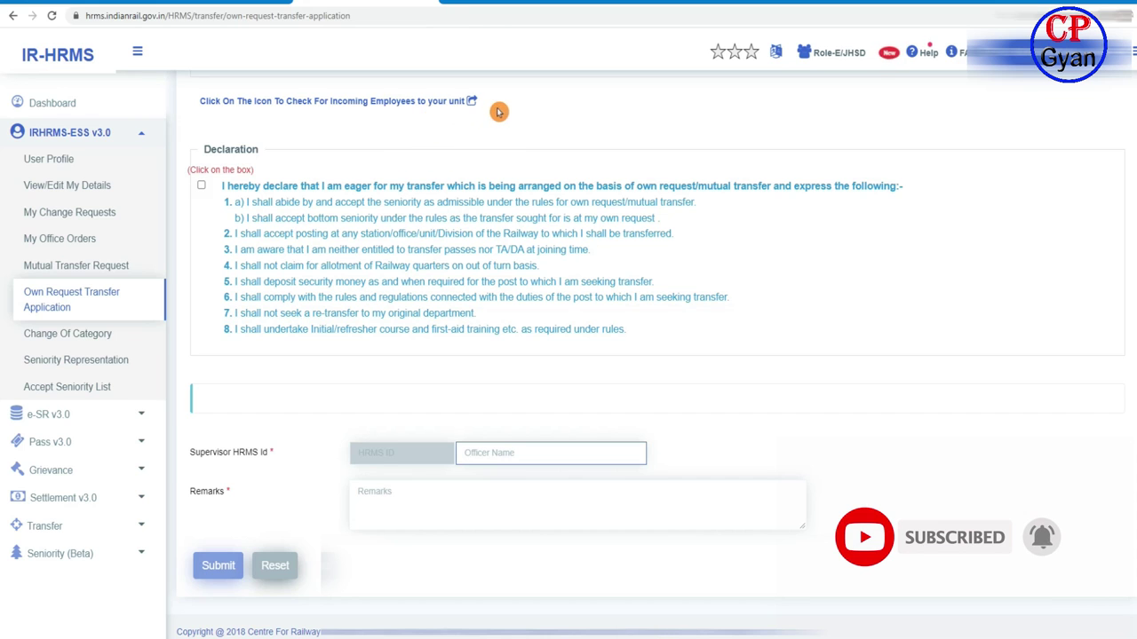
- Accept the transfer declaration and pick the second officer matching "sha" as the supervisor
{"action": "left_click", "coordinate": [203, 190]}
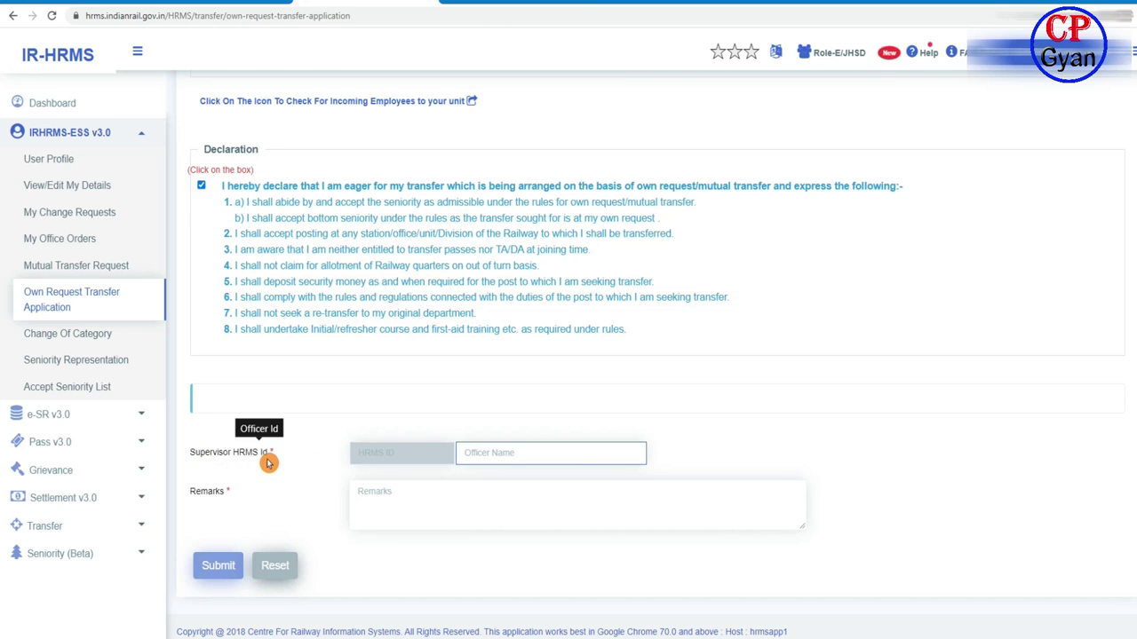
{"action": "left_click", "coordinate": [483, 455]}
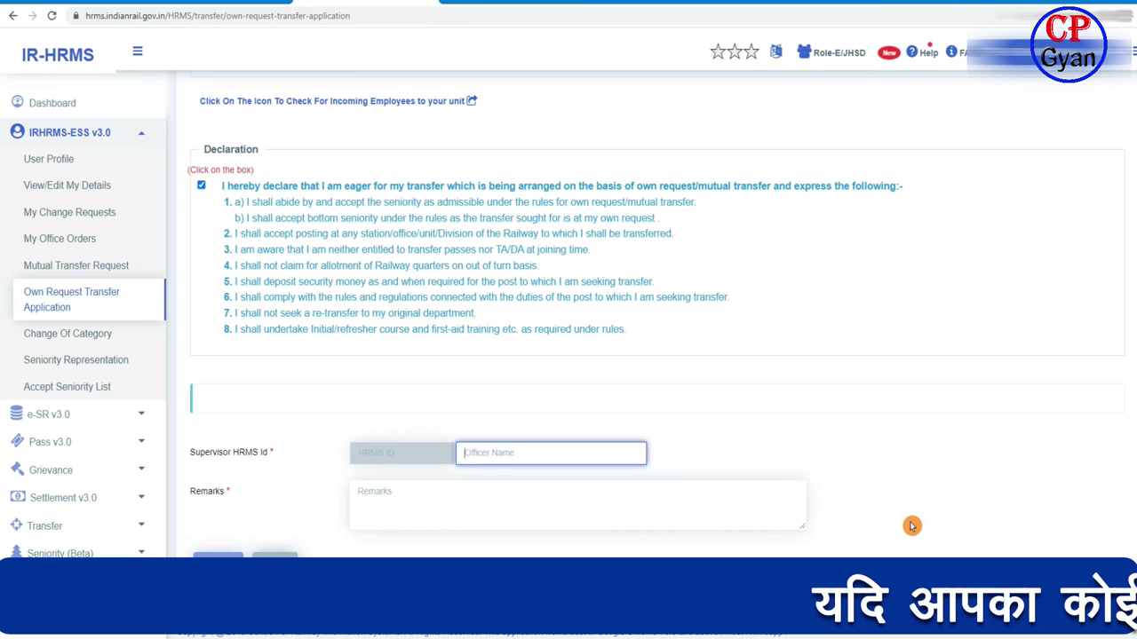
{"action": "type", "text": "sha"}
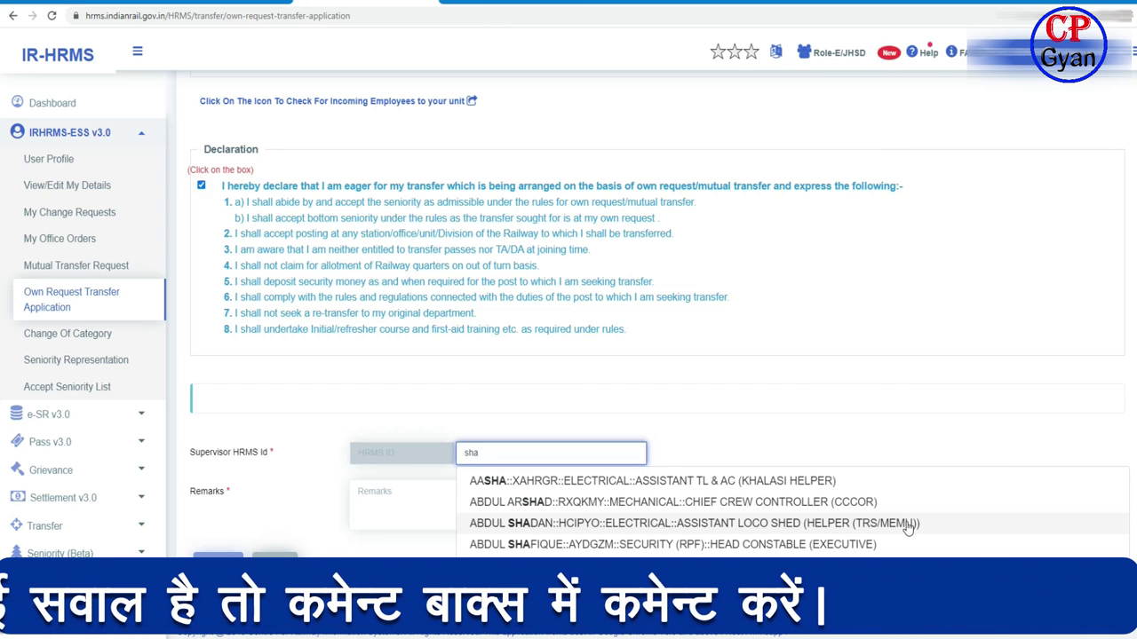
{"action": "scroll", "coordinate": [657, 533], "scroll_direction": "down", "scroll_amount": 2}
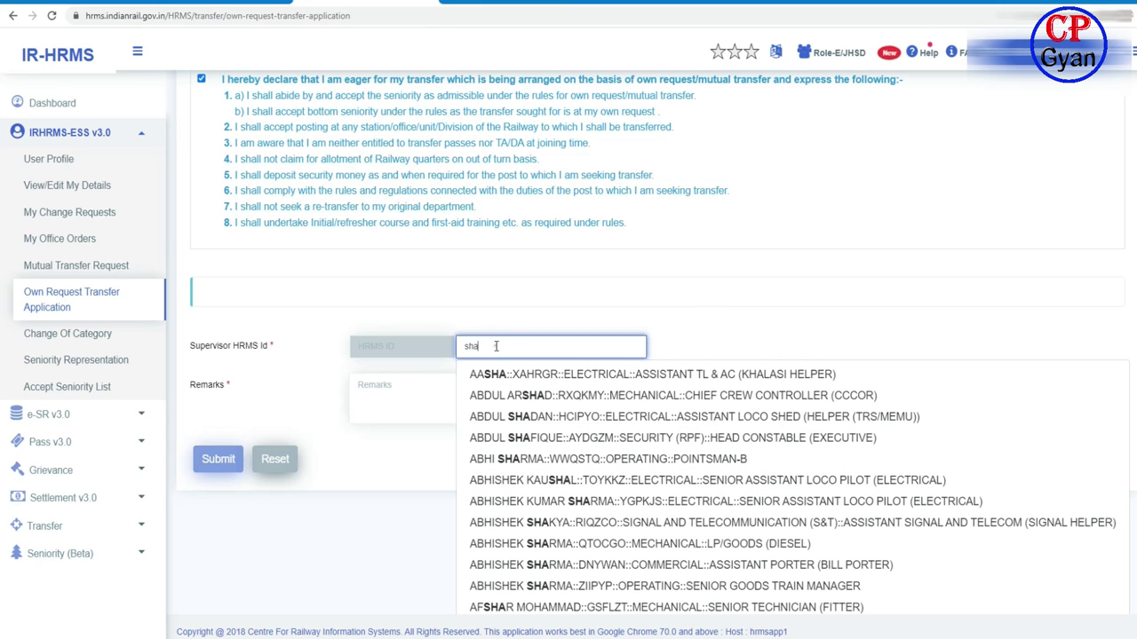
{"action": "key", "text": "Down"}
{"action": "key", "text": "Down"}
{"action": "key", "text": "Return"}
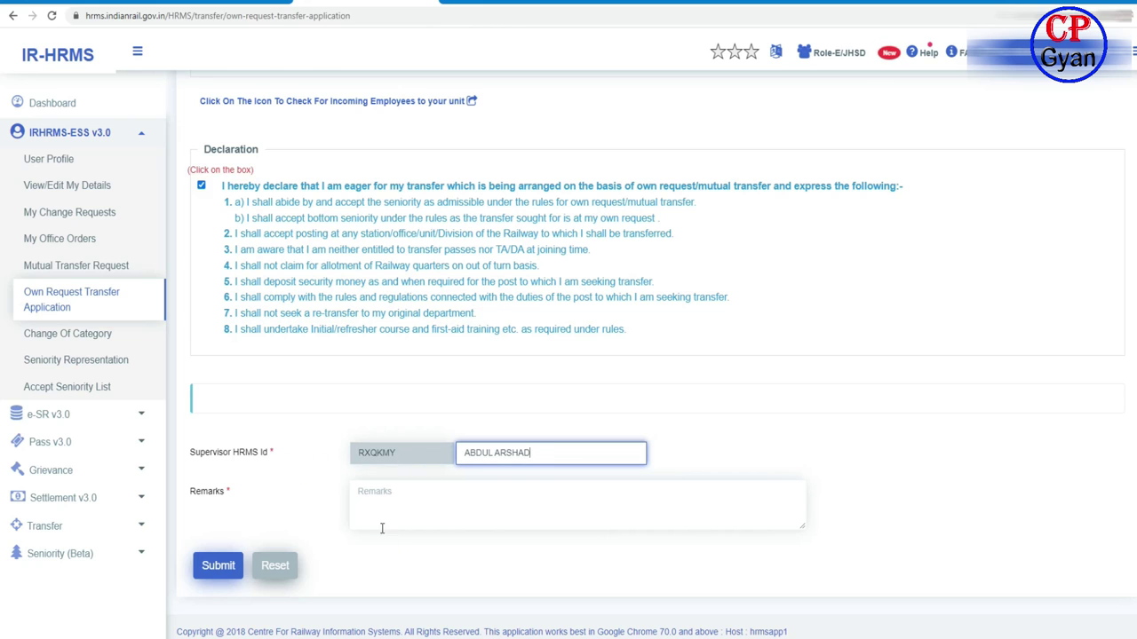
- Enter "gj" in the application's remarks and try to submit the application
{"action": "left_click", "coordinate": [426, 498]}
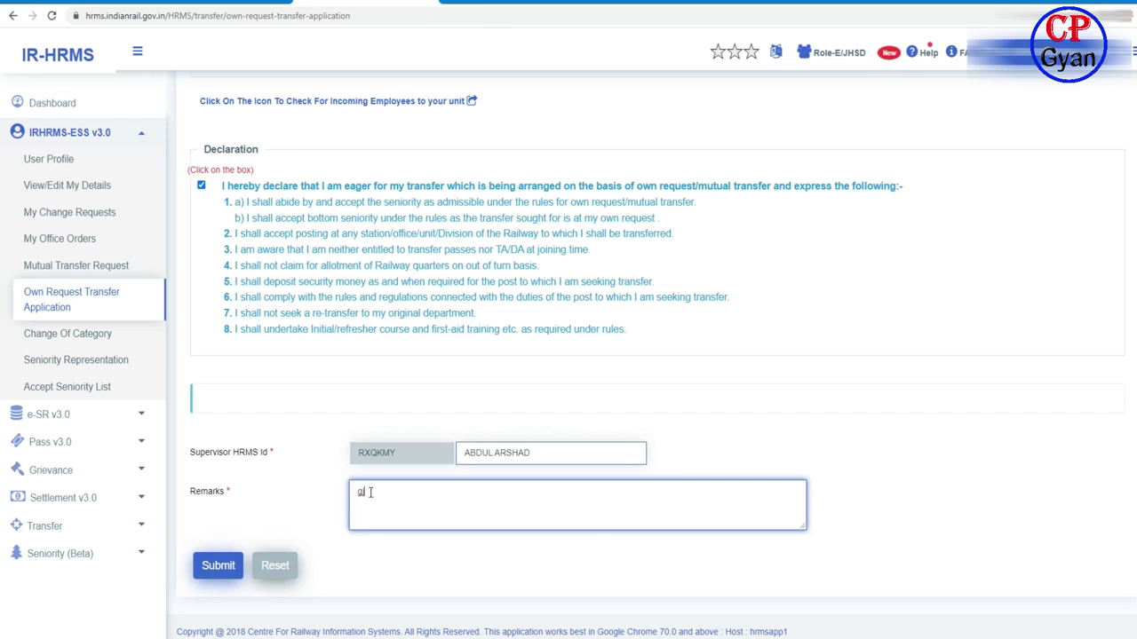
{"action": "left_click", "coordinate": [213, 568]}
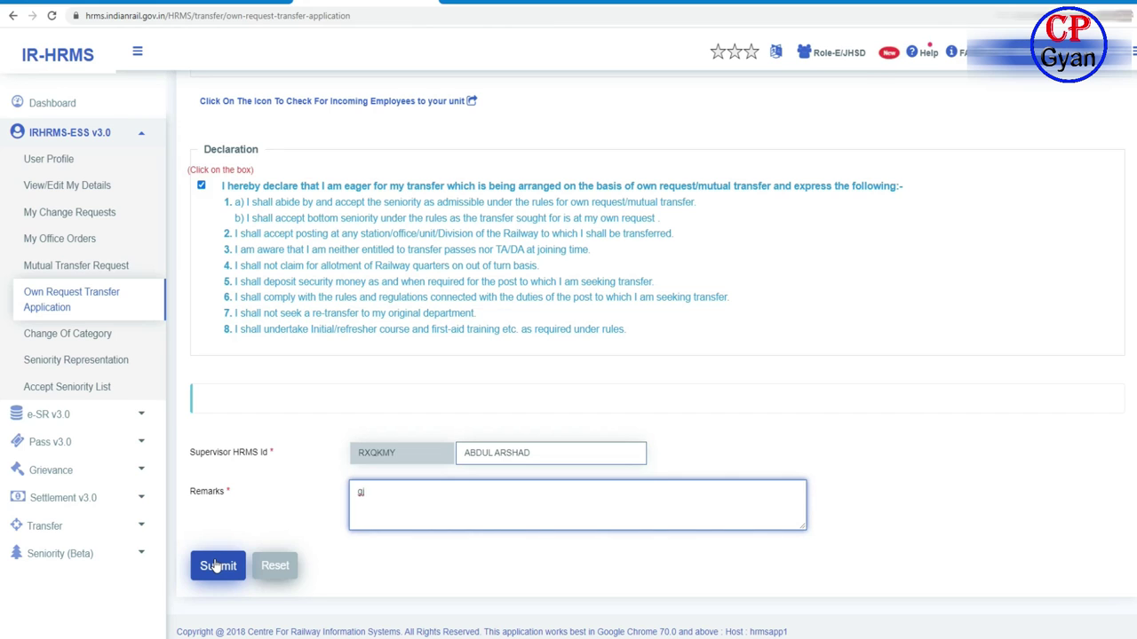
{"action": "left_click", "coordinate": [472, 559]}
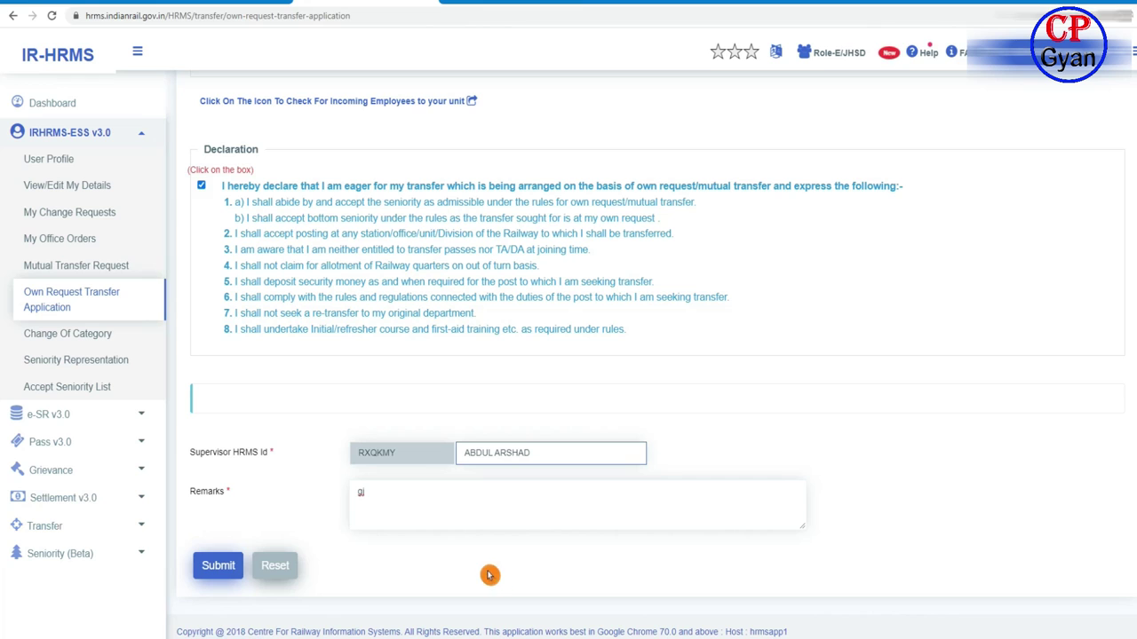
- Open the Own Request Transfer Report and review its department filter options, keeping All
{"action": "left_click", "coordinate": [136, 529]}
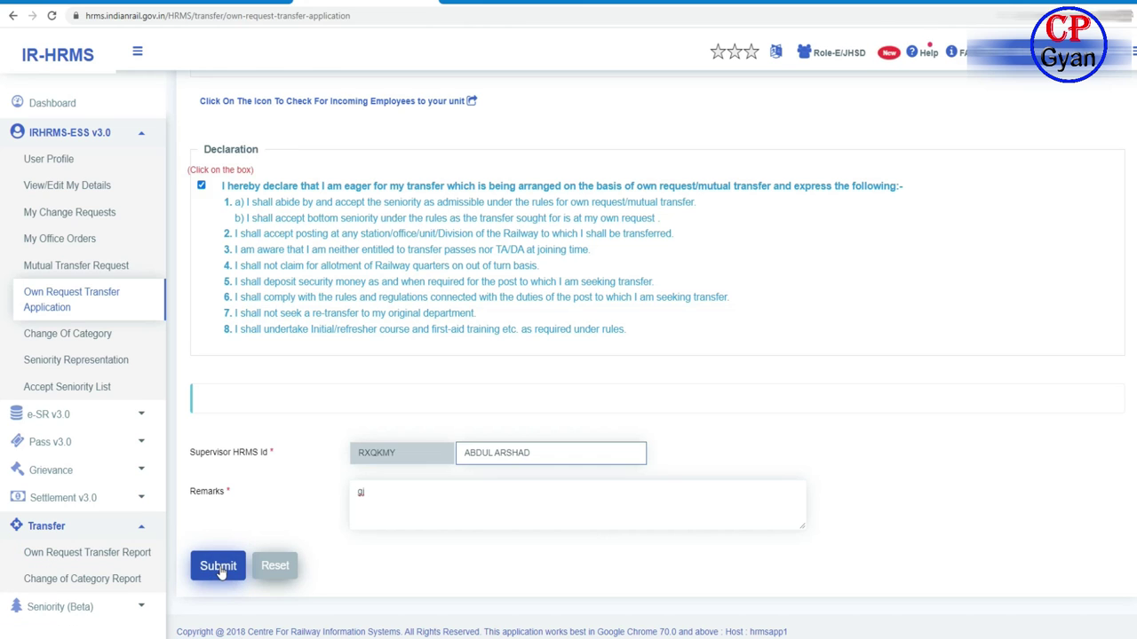
{"action": "left_click", "coordinate": [69, 552]}
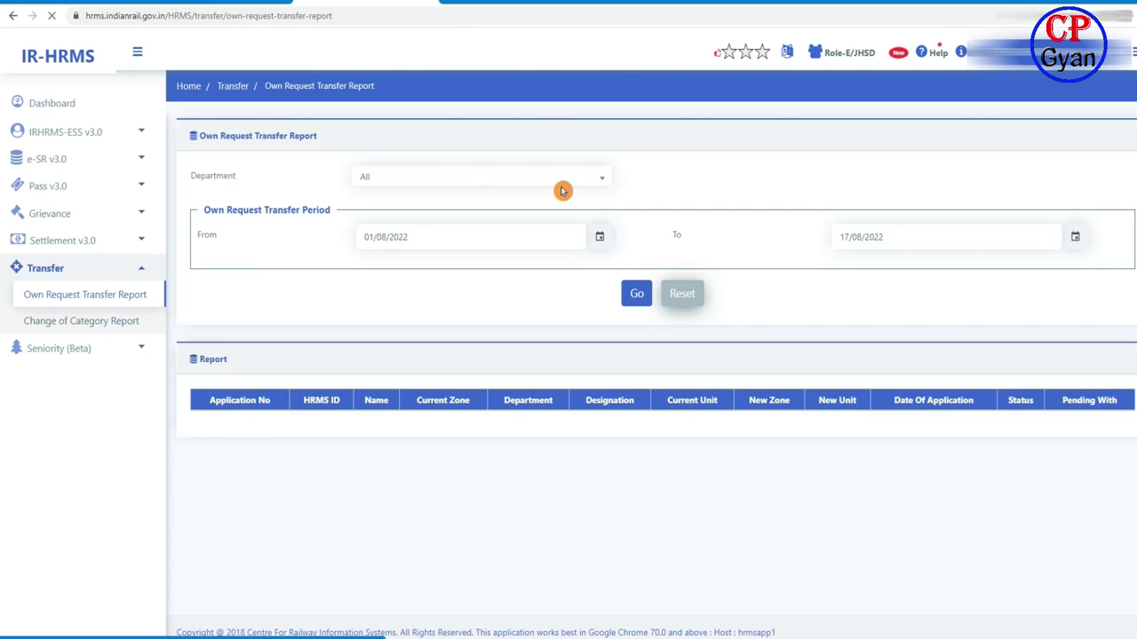
{"action": "left_click", "coordinate": [590, 181]}
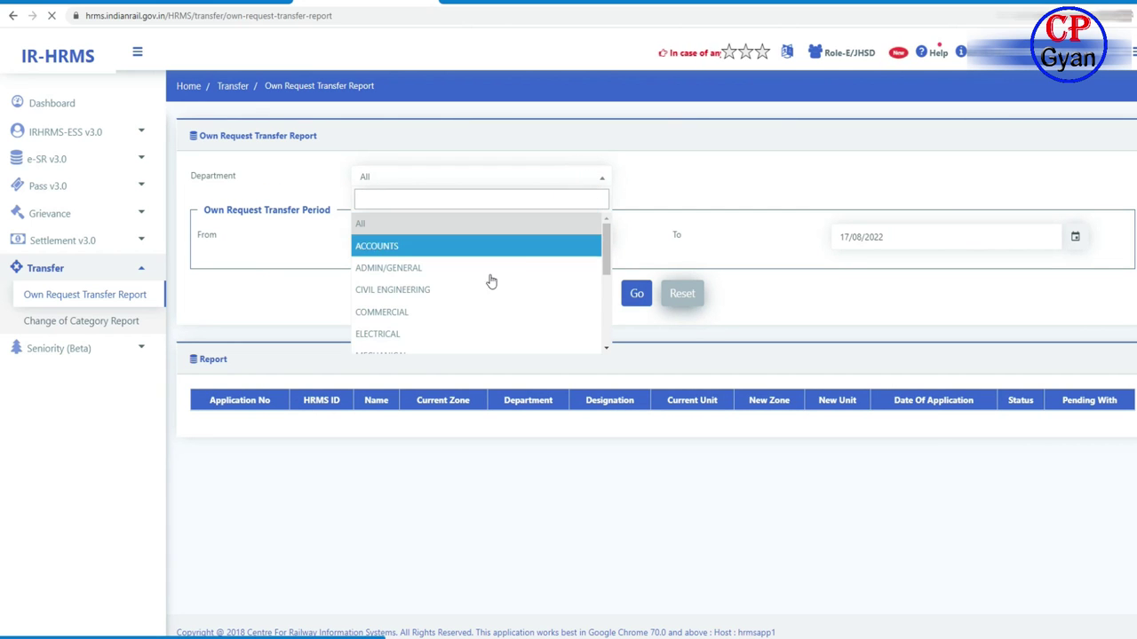
{"action": "scroll", "coordinate": [504, 303], "scroll_direction": "down", "scroll_amount": 3}
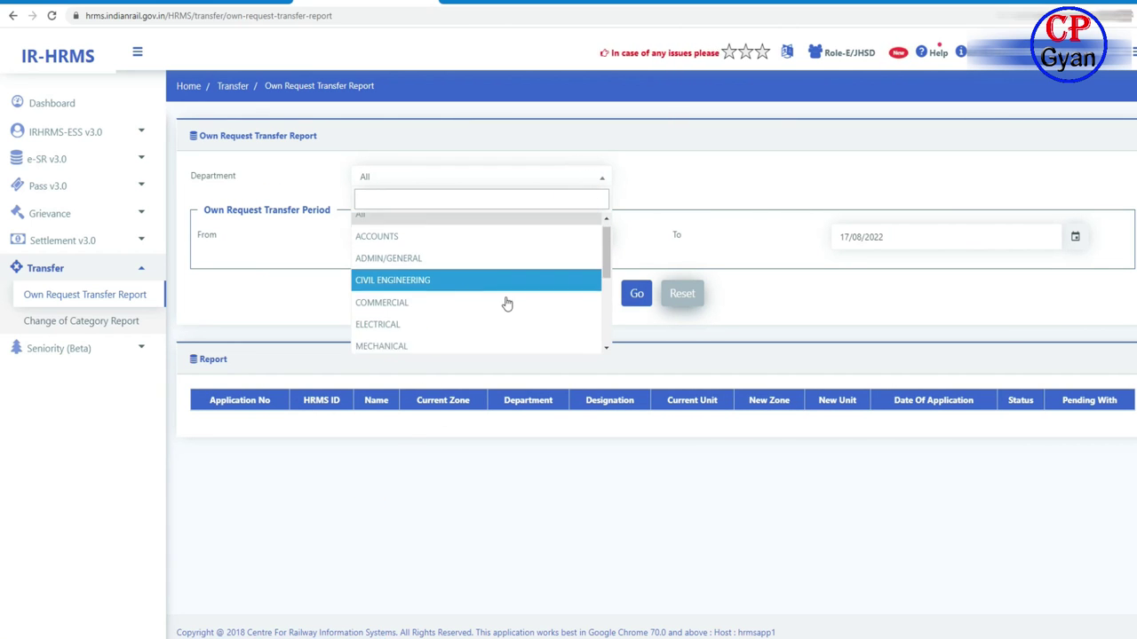
{"action": "scroll", "coordinate": [505, 306], "scroll_direction": "up", "scroll_amount": 3}
{"action": "left_click", "coordinate": [586, 500]}
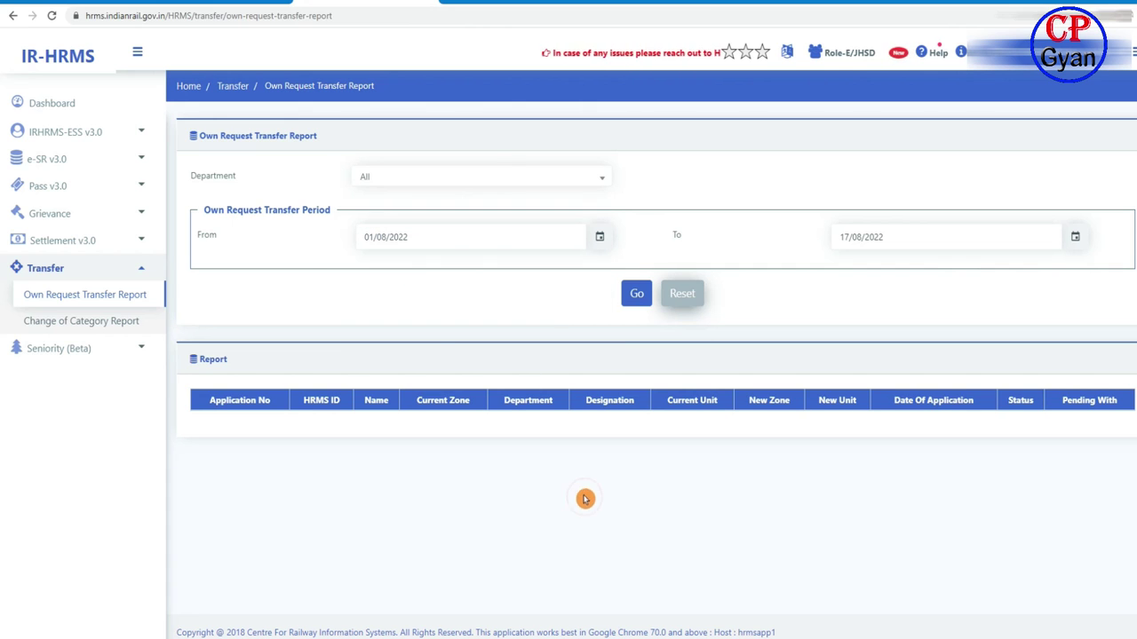